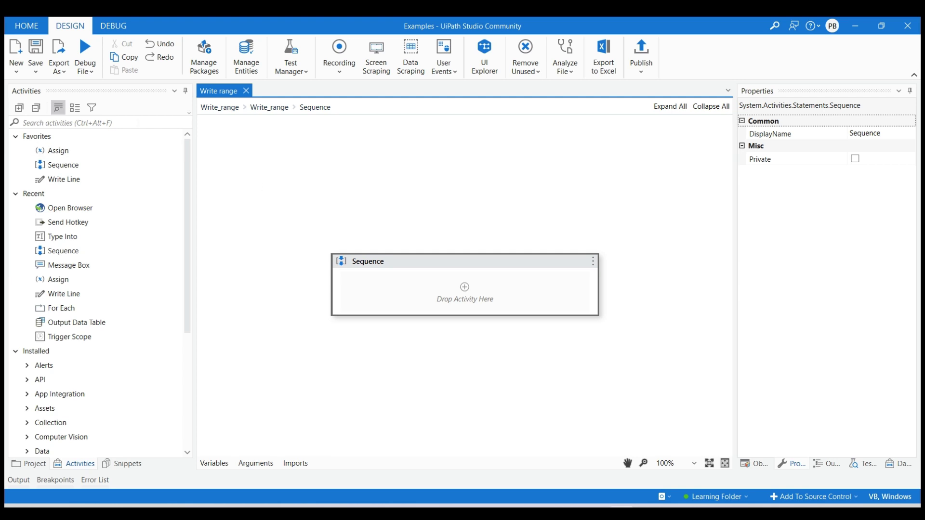
# Step: Find Build Data Table via a 'data ta' search, add it to the Sequence, and open its table editor
pyautogui.hotkey('ctrl', 'alt', 'f')
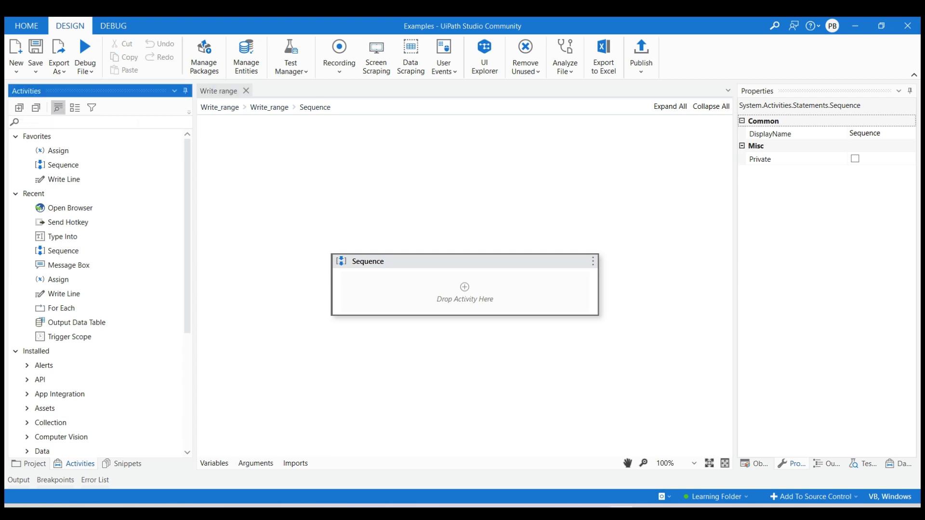
pyautogui.write('data ta')
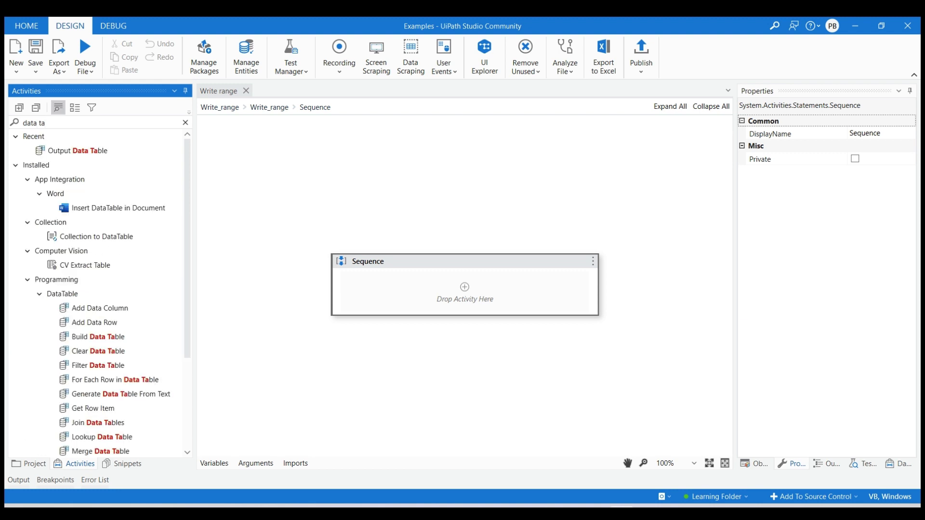
pyautogui.click(108, 338)
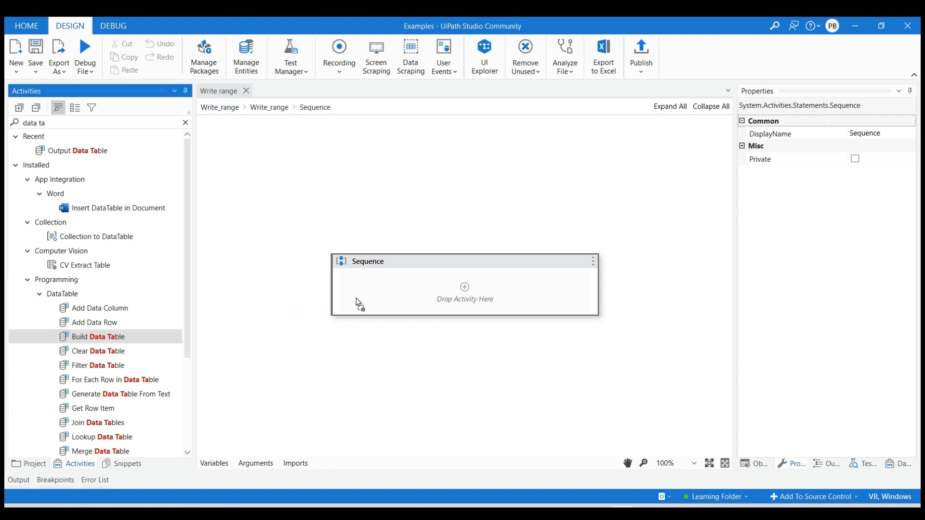
pyautogui.moveTo(108, 338); pyautogui.dragTo(355, 303)
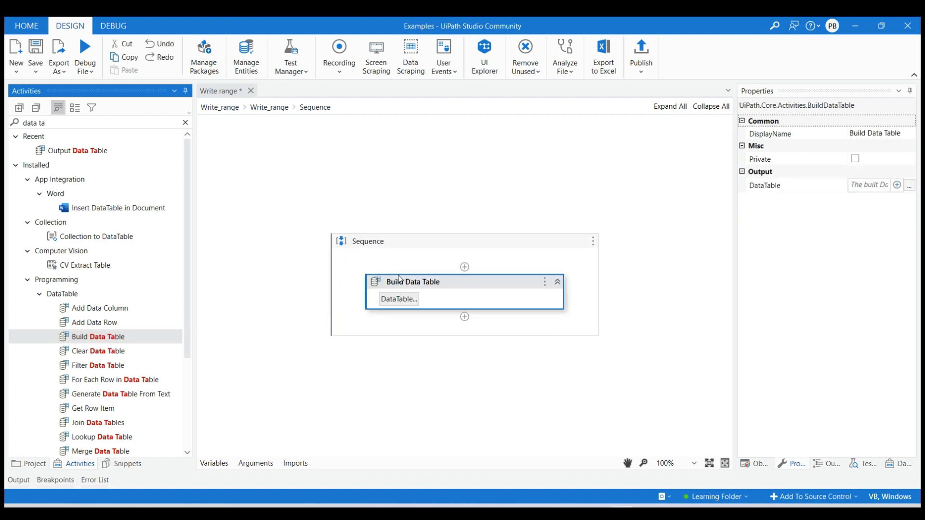
pyautogui.click(410, 300)
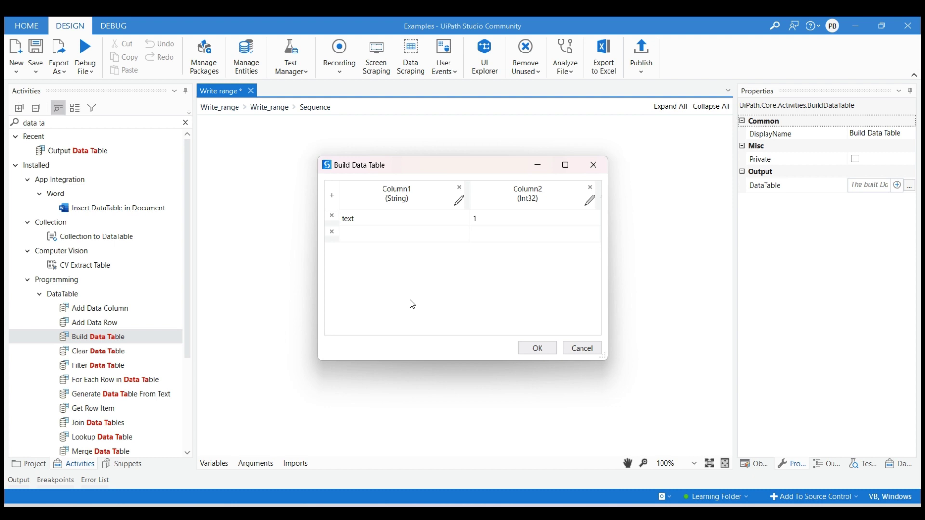
# Step: Remove the default Column2 and add a non-nullable Int32 column named ID
pyautogui.click(459, 188)
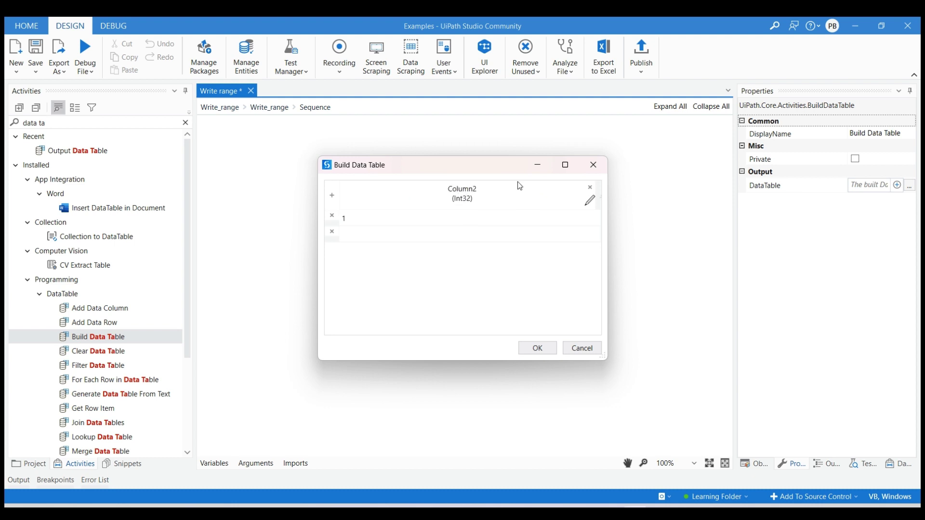
pyautogui.click(332, 194)
pyautogui.write('ID')
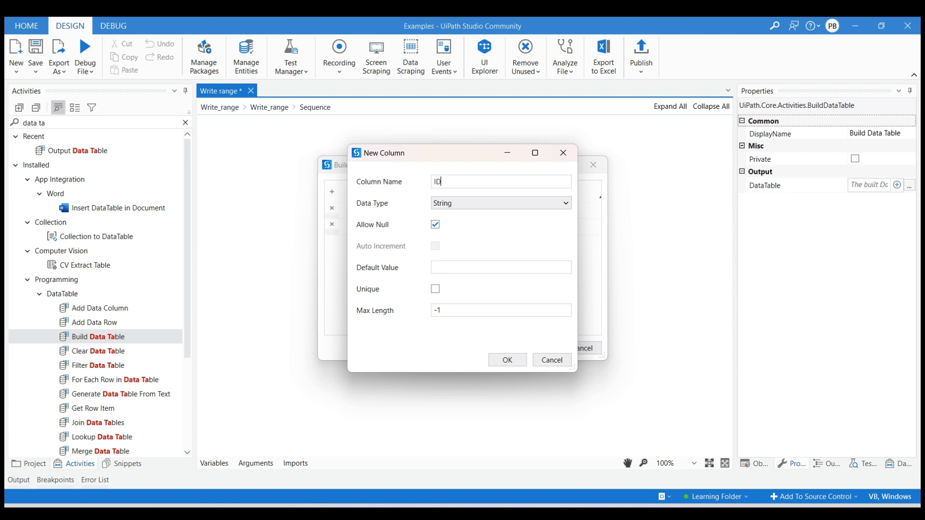
pyautogui.click(501, 204)
pyautogui.click(477, 229)
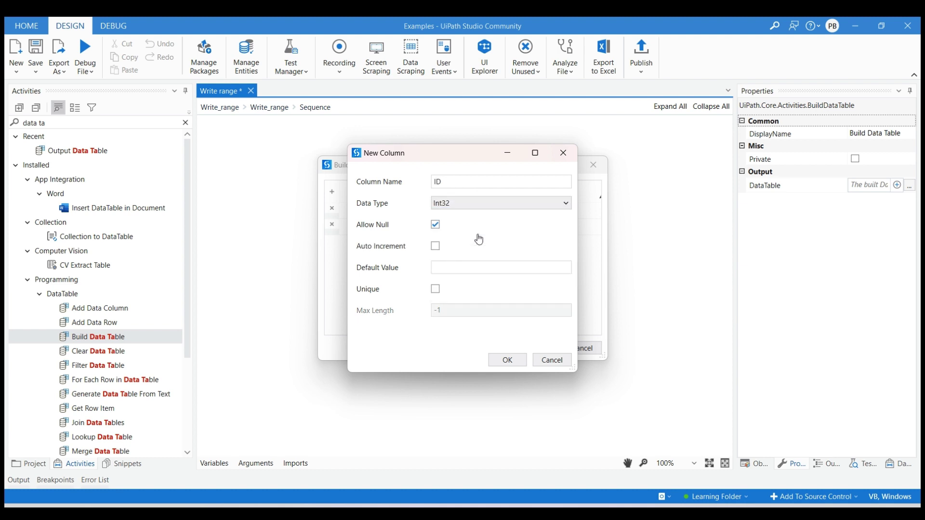
pyautogui.click(435, 226)
pyautogui.click(503, 359)
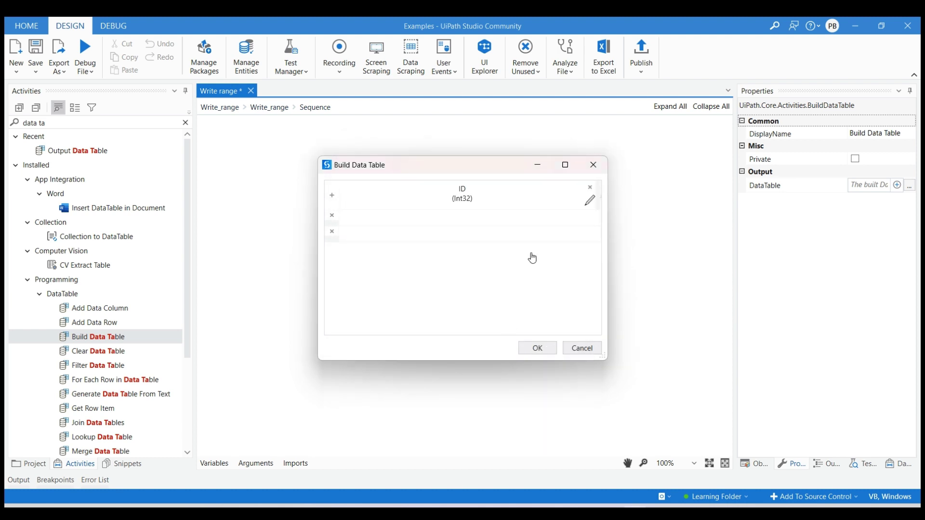
# Step: Add a non-nullable String column named Name
pyautogui.click(332, 196)
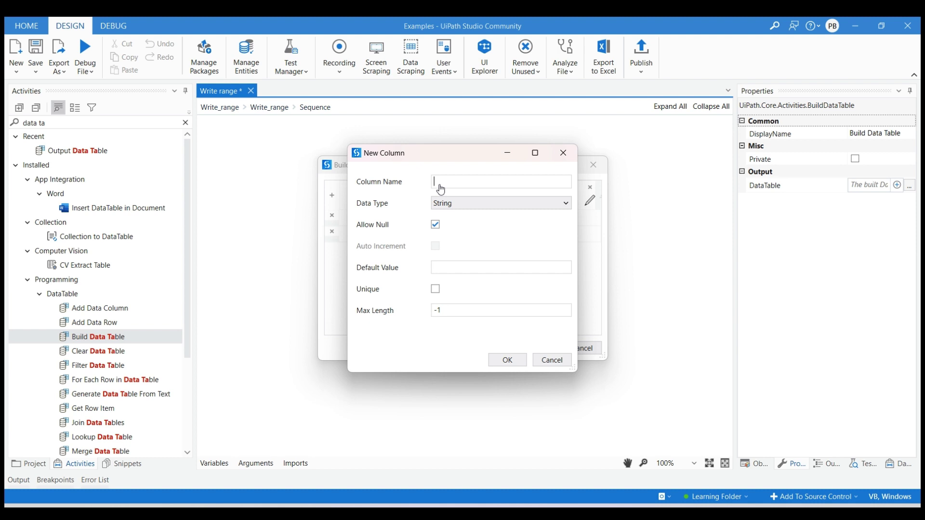
pyautogui.write('Name')
pyautogui.click(435, 224)
pyautogui.click(510, 362)
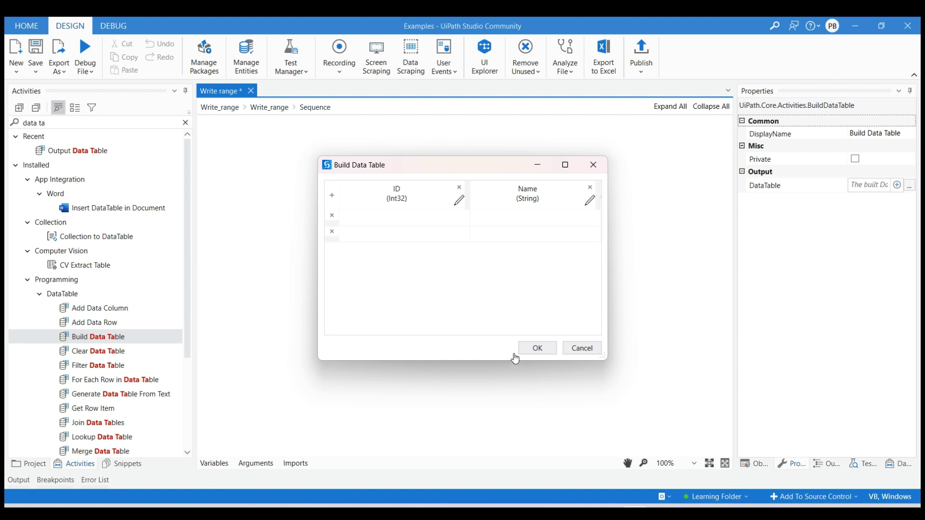
# Step: Enter the first two table rows: 1 ABC and 2 LMN
pyautogui.click(414, 221)
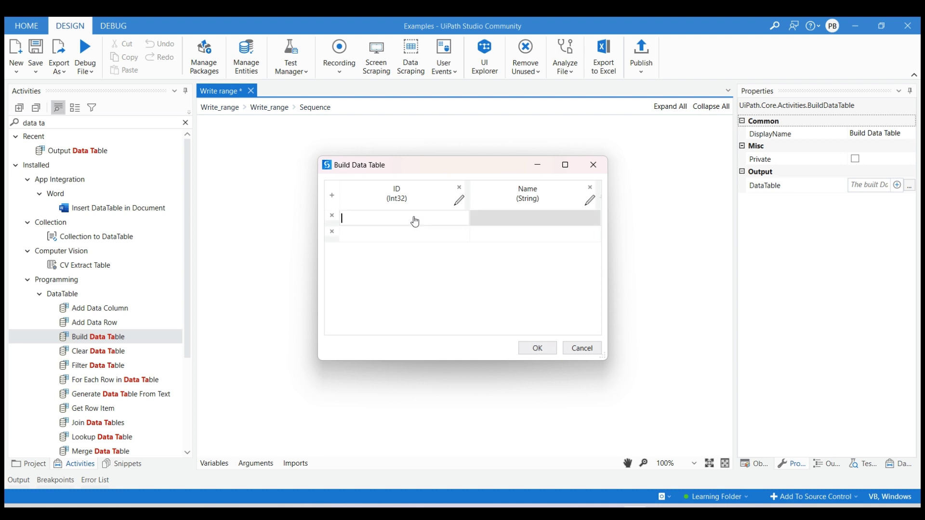
pyautogui.write('1')
pyautogui.click(418, 235)
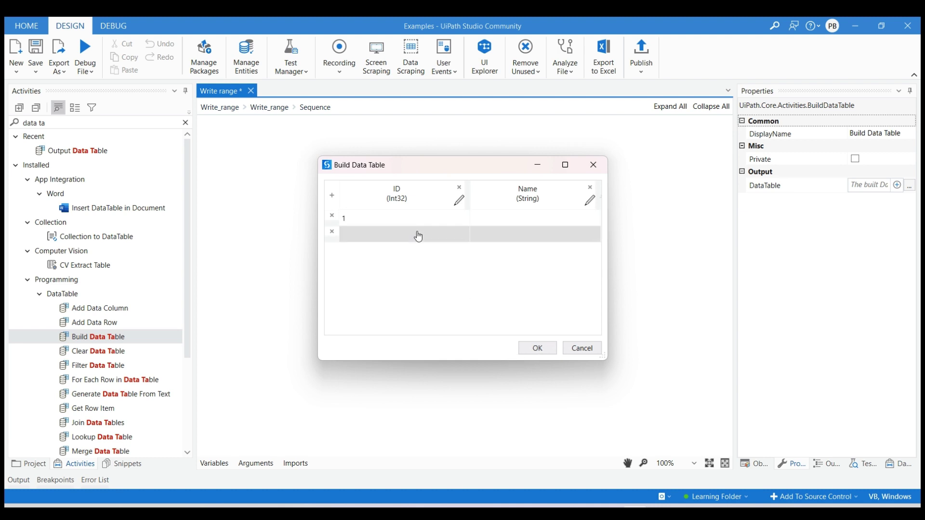
pyautogui.click(418, 236)
pyautogui.write('2')
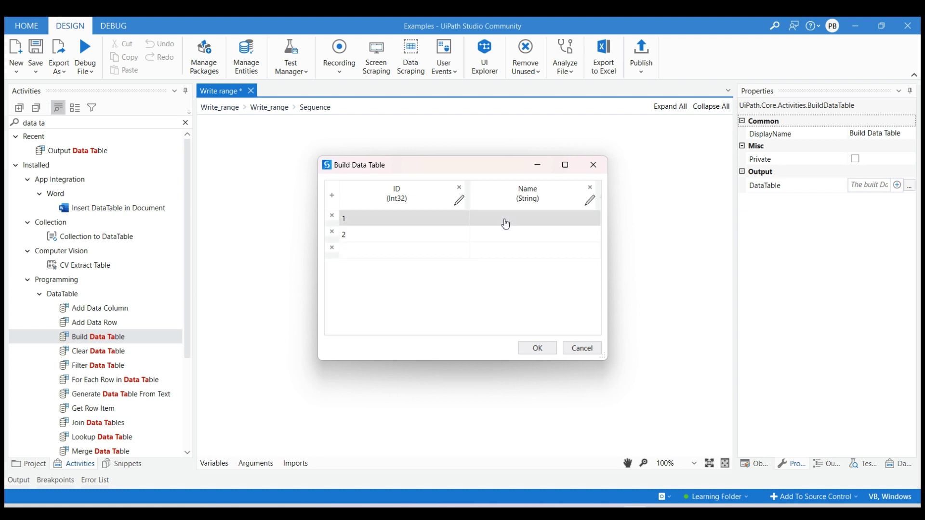
pyautogui.click(504, 224)
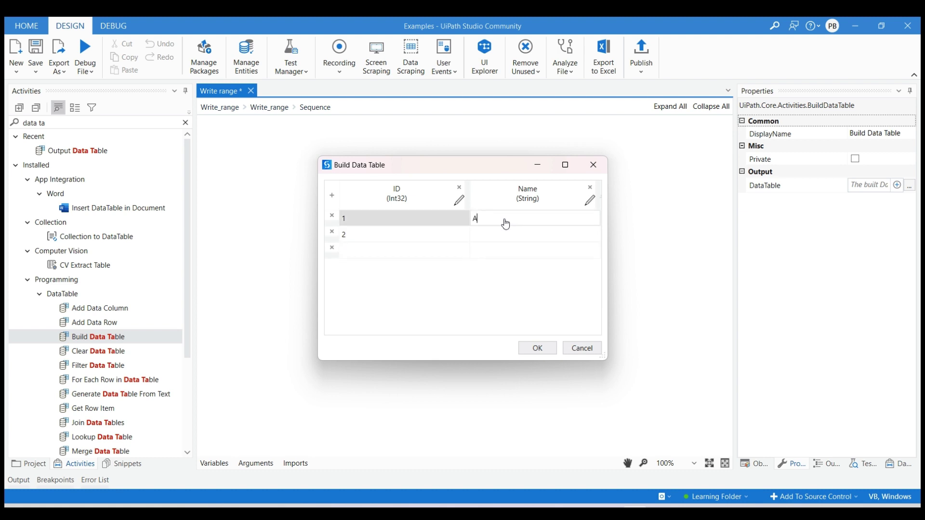
pyautogui.write('ABC')
pyautogui.click(527, 238)
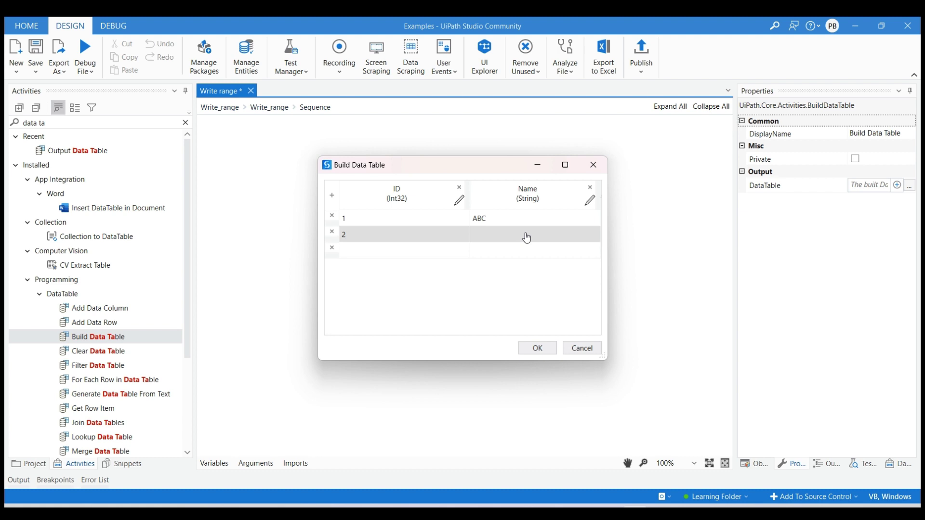
pyautogui.click(526, 237)
pyautogui.write('LMN')
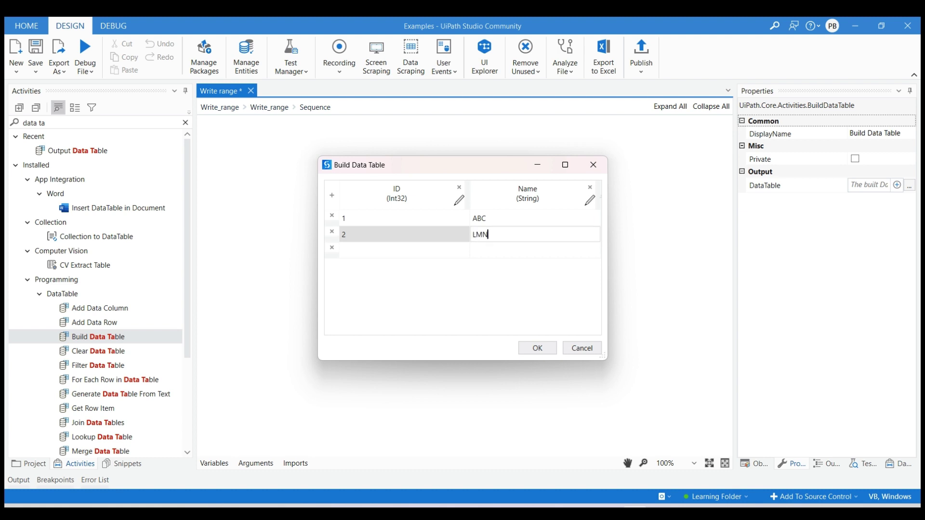
pyautogui.click(414, 254)
# Step: Add rows 3 PQR and 4 XYZ and confirm the table editor
pyautogui.click(399, 256)
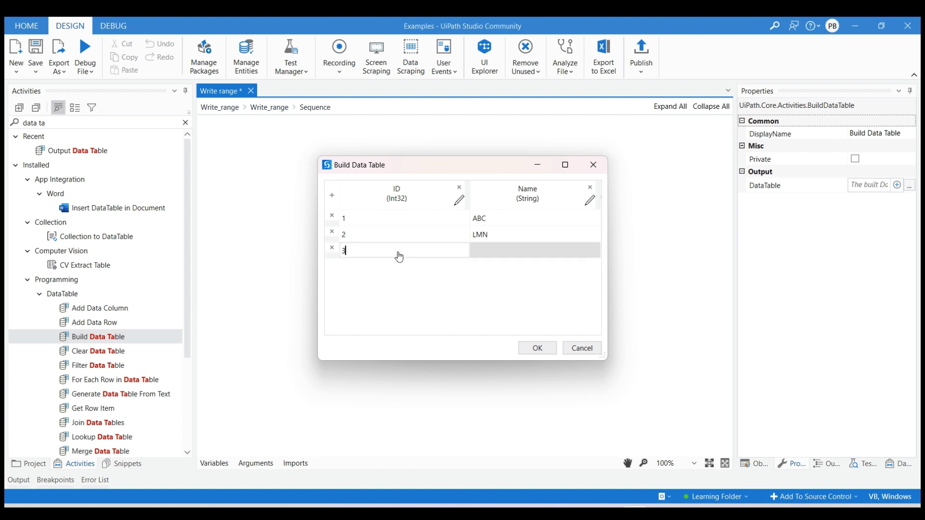
pyautogui.write('3')
pyautogui.click(484, 252)
pyautogui.click(484, 252)
pyautogui.write('Pq')
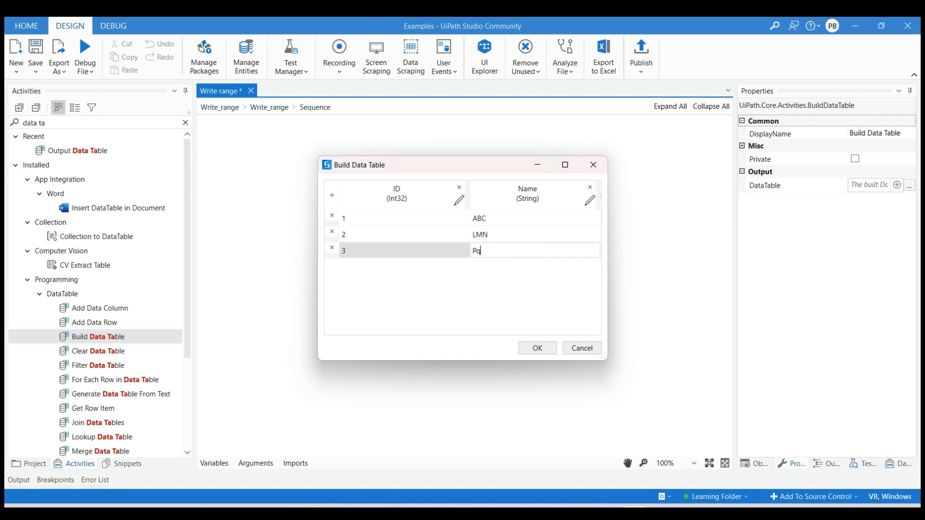
pyautogui.write('QR')
pyautogui.click(405, 257)
pyautogui.click(402, 267)
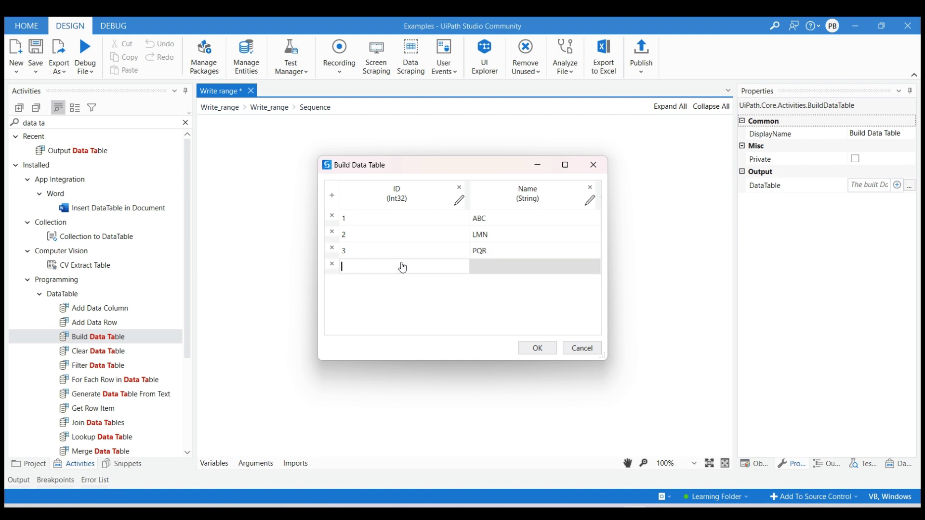
pyautogui.write('4')
pyautogui.click(515, 271)
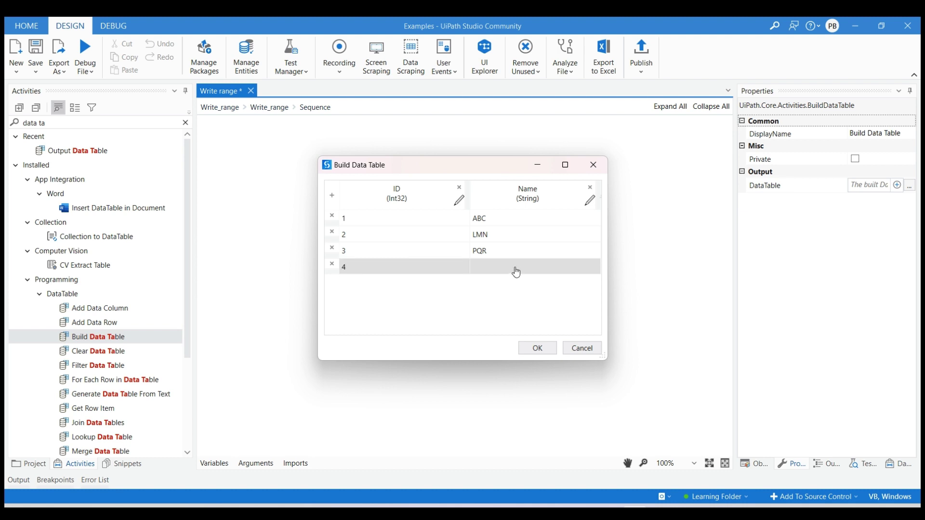
pyautogui.write('XYZ')
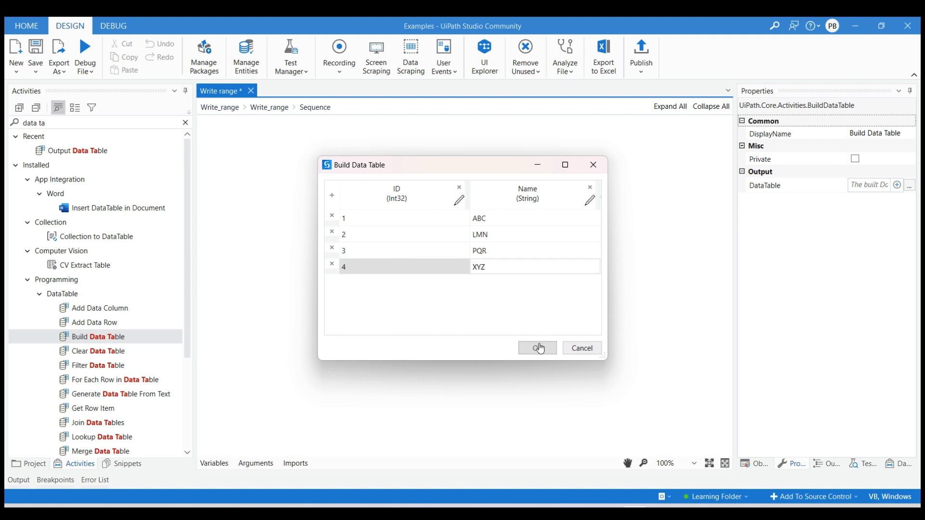
pyautogui.click(537, 348)
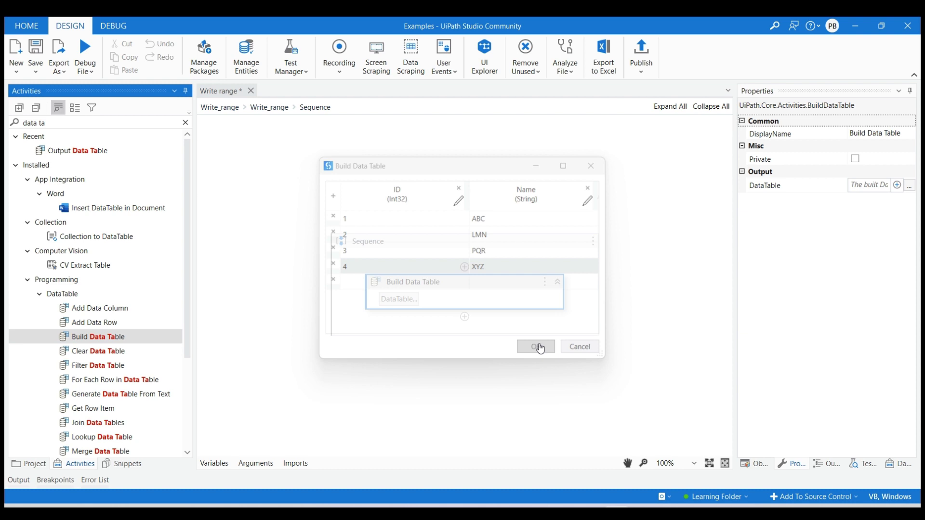
# Step: Create a new variable db1 for the Build Data Table's DataTable output property
pyautogui.click(867, 185)
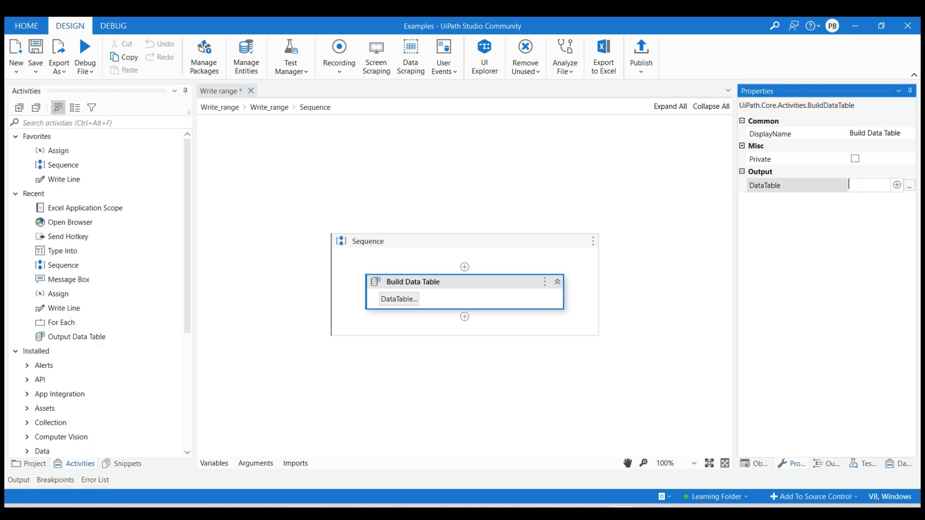
pyautogui.hotkey('ctrl', 'k')
pyautogui.write('d')
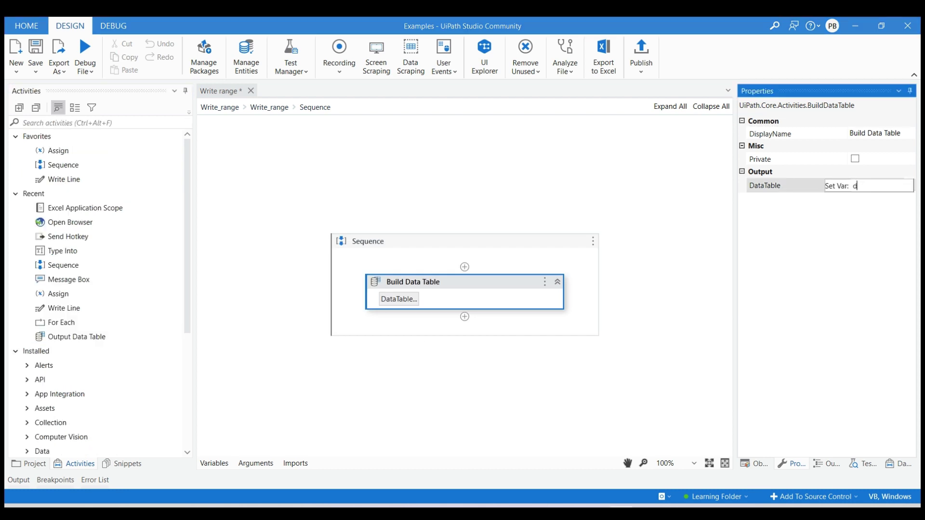
pyautogui.write('b1')
pyautogui.press('Return')
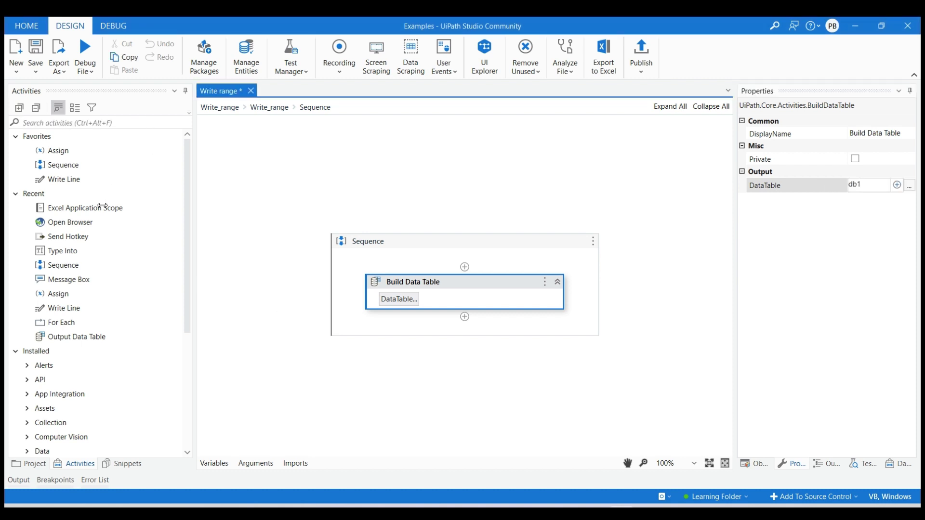
pyautogui.hotkey('ctrl', 'z')
pyautogui.click(144, 210)
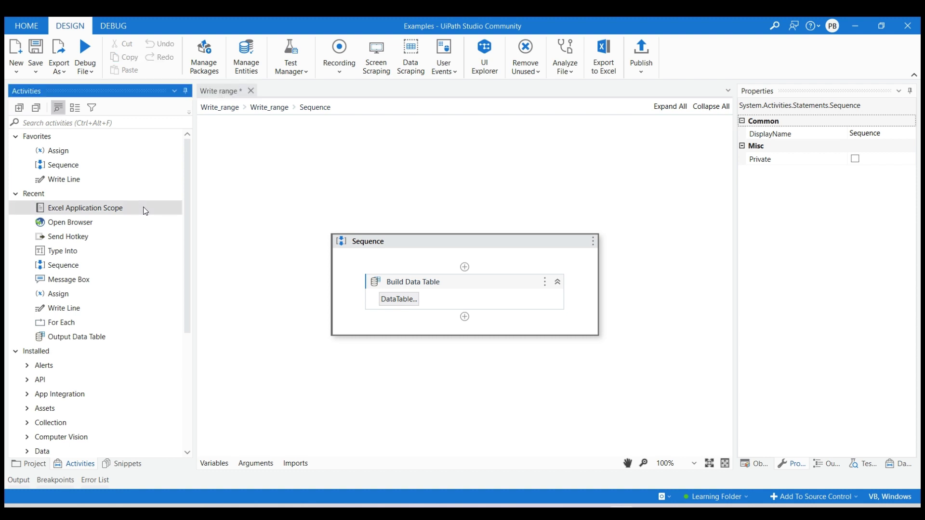
# Step: Add an Excel Application Scope below Build Data Table using D:\New folder\Book1.xlsx
pyautogui.moveTo(144, 210); pyautogui.dragTo(420, 326)
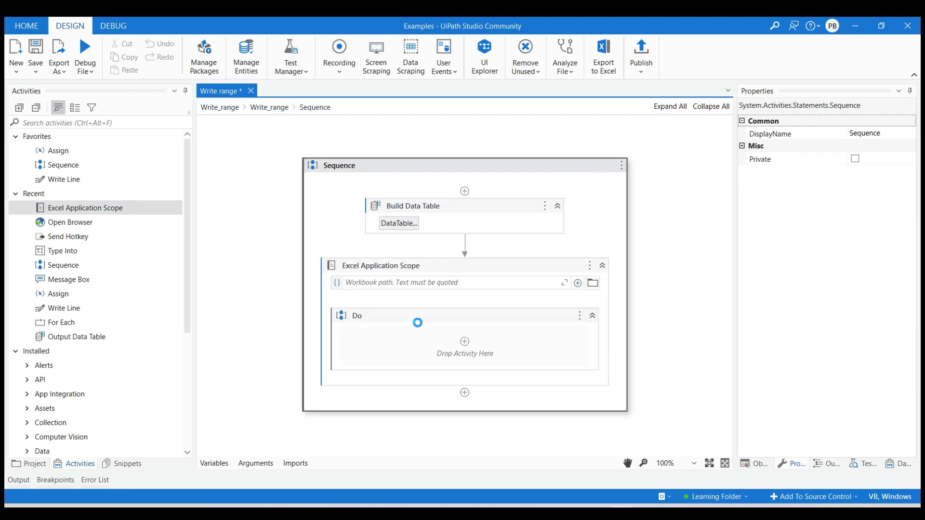
pyautogui.click(590, 284)
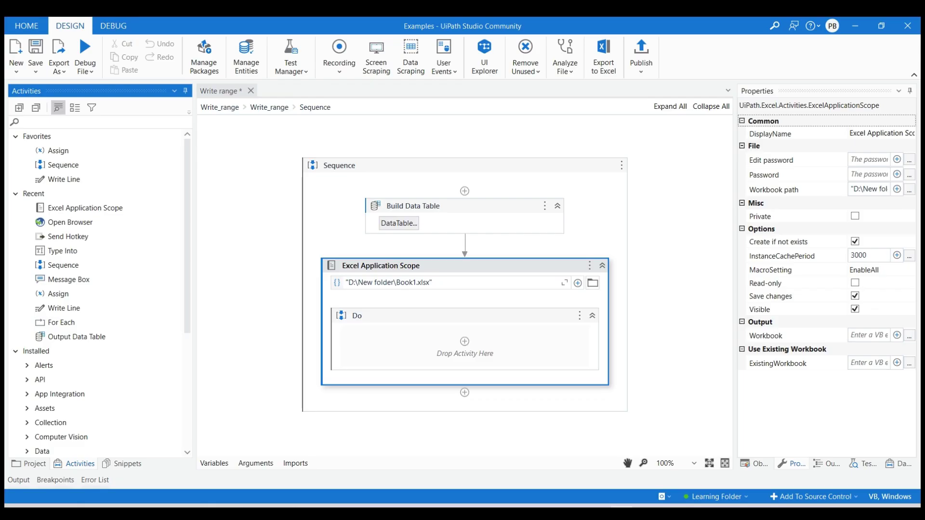
pyautogui.write('write')
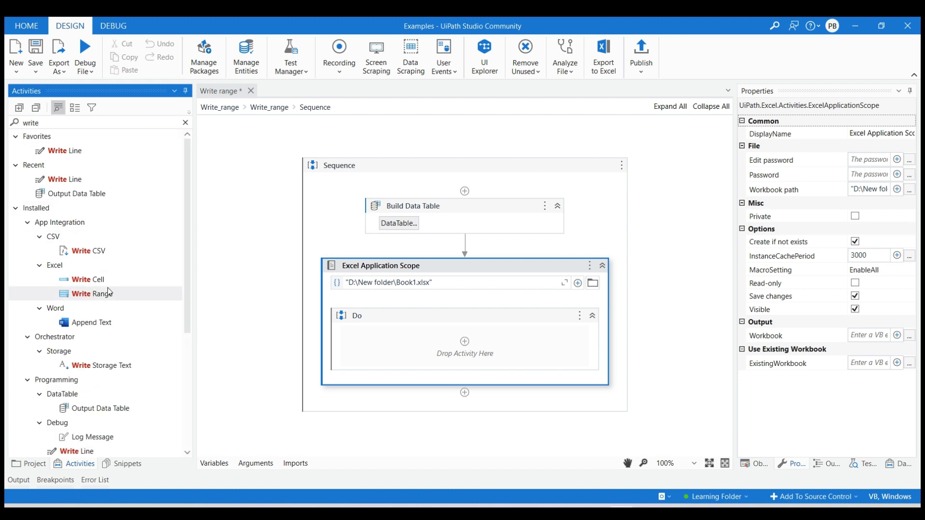
# Step: Add Write Range inside the Excel scope and clear its A1 starting cell
pyautogui.click(109, 294)
pyautogui.moveTo(109, 294); pyautogui.dragTo(404, 346)
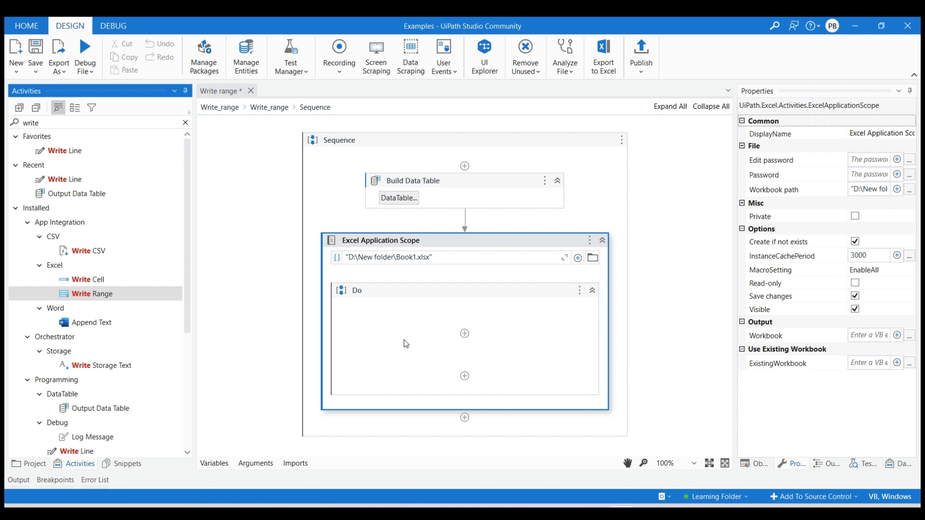
pyautogui.click(533, 345)
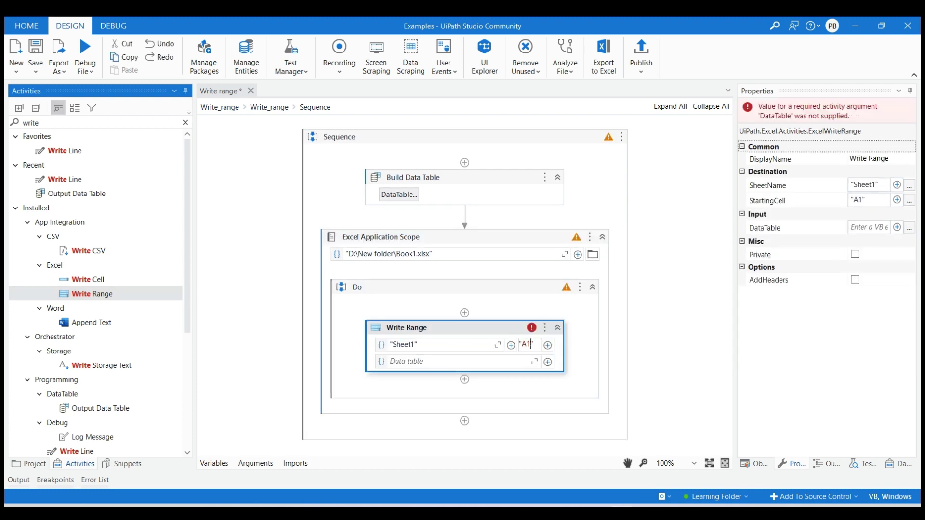
pyautogui.press('BackSpace')
pyautogui.press('BackSpace')
pyautogui.press('BackSpace')
pyautogui.click(697, 362)
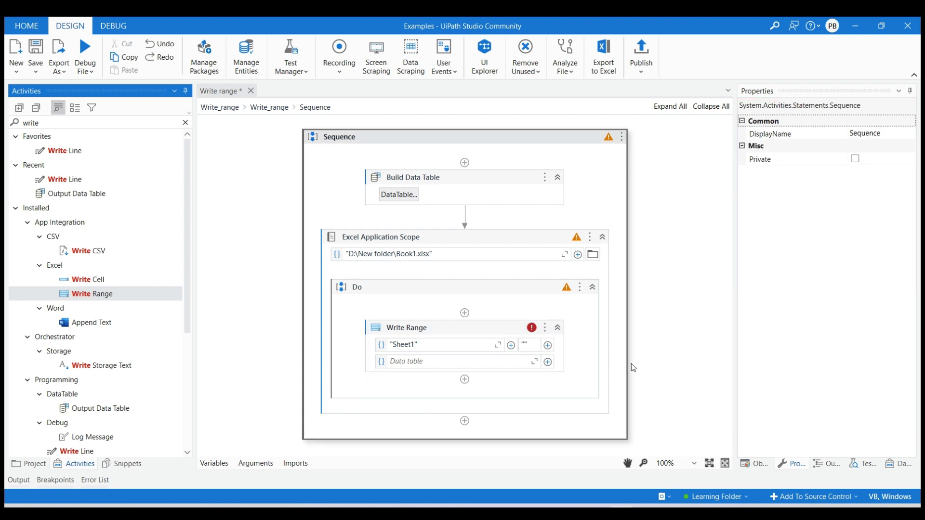
# Step: Set db1 as the Write Range data table, save, and clear the activity search
pyautogui.click(444, 364)
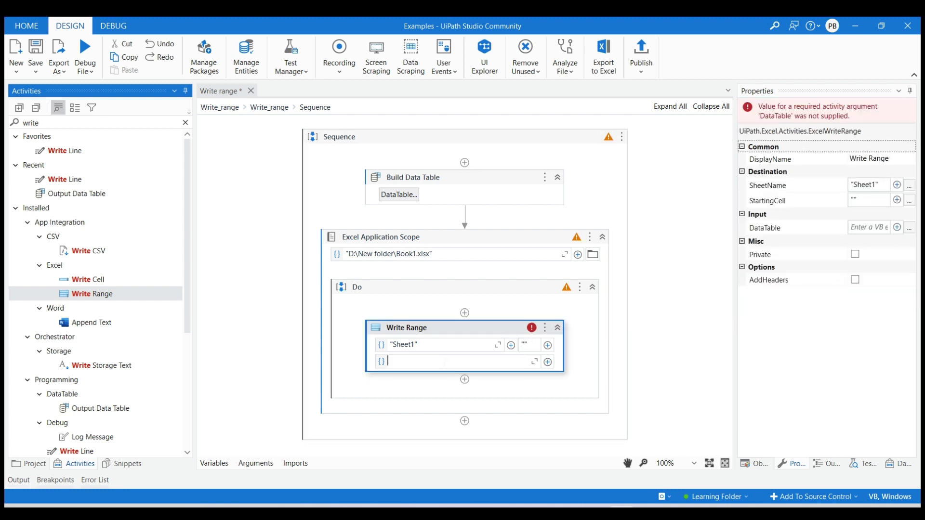
pyautogui.write('db1')
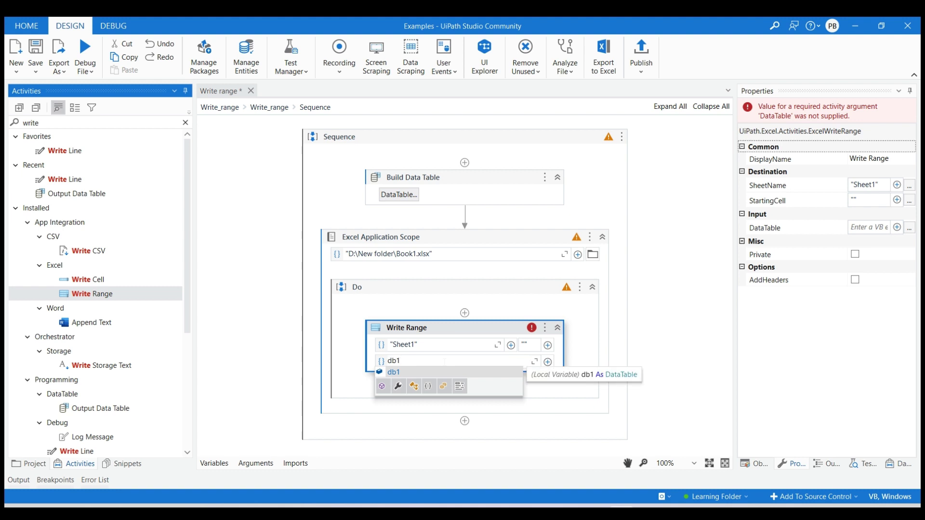
pyautogui.hotkey('ctrl', 's')
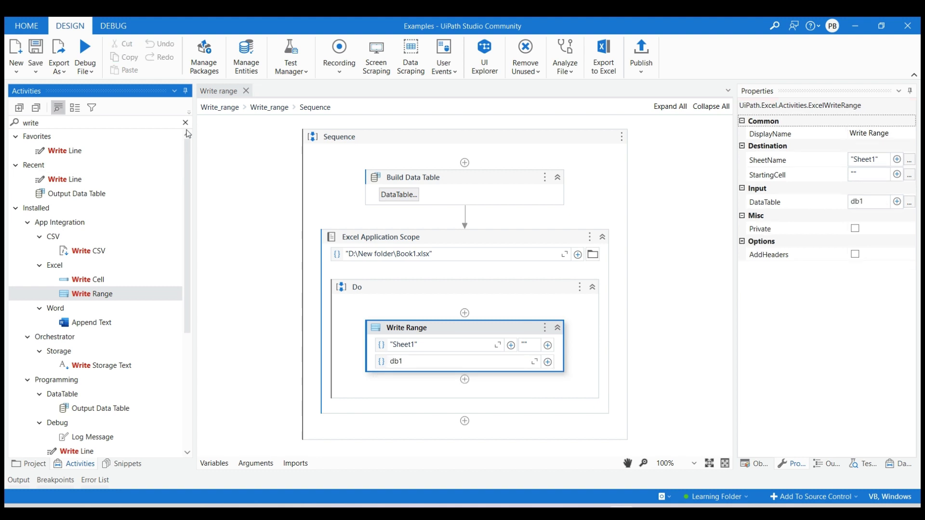
pyautogui.click(185, 123)
pyautogui.write('m')
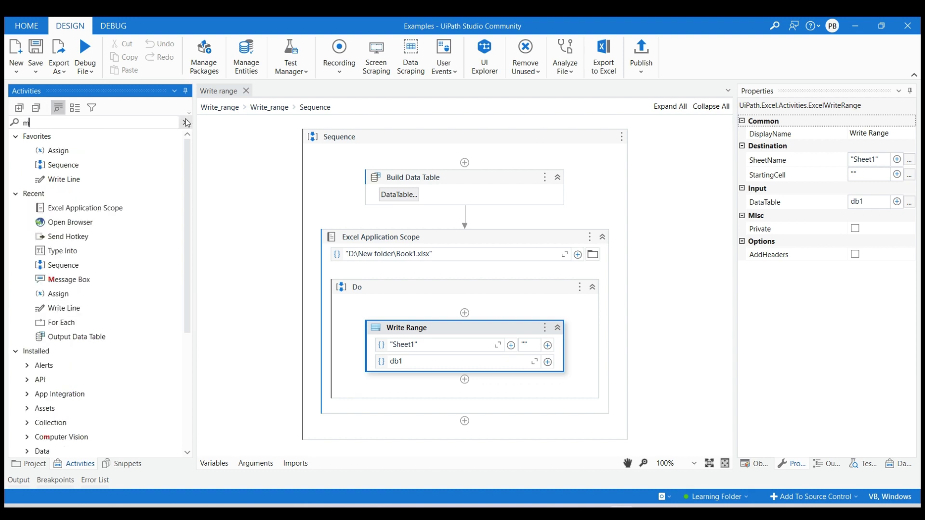
pyautogui.write('ess')
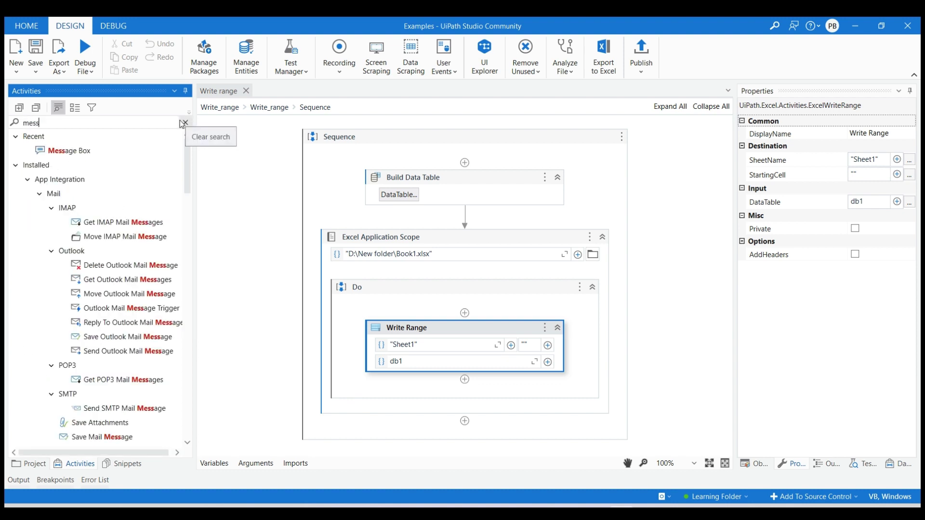
# Step: Add a Message Box with text "Done" below Write Range and save the workflow
pyautogui.moveTo(94, 158); pyautogui.dragTo(381, 389)
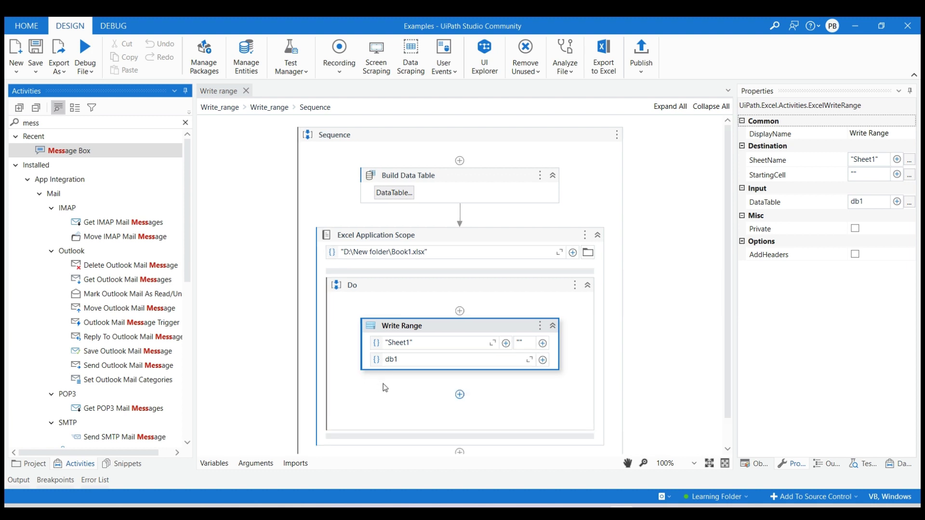
pyautogui.moveTo(379, 382); pyautogui.dragTo(383, 384)
pyautogui.click(406, 436)
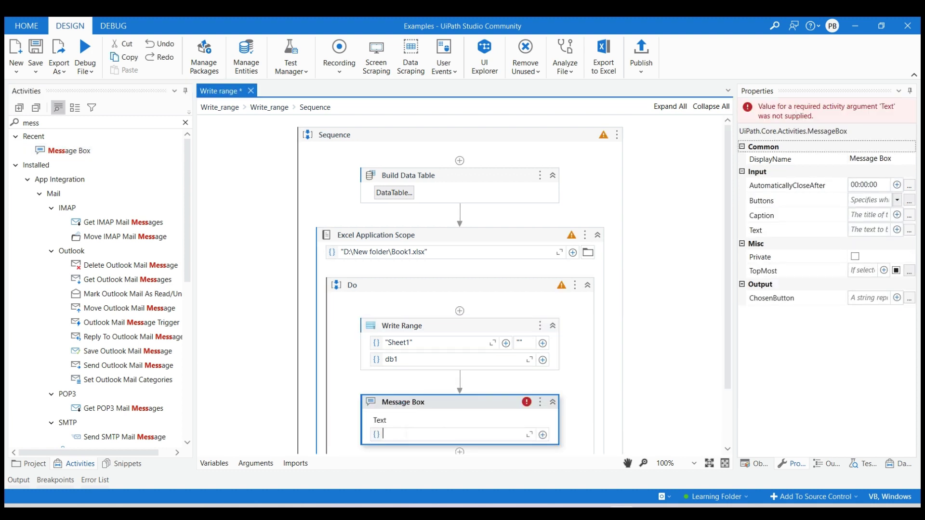
pyautogui.write('"Done"')
pyautogui.hotkey('ctrl', 's')
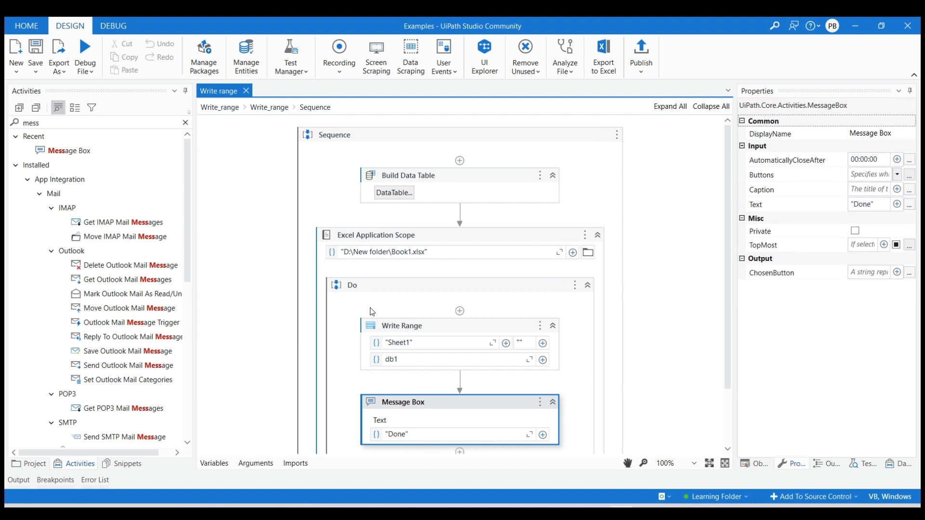
# Step: Run the workflow file and dismiss the resulting "Done" message
pyautogui.click(92, 78)
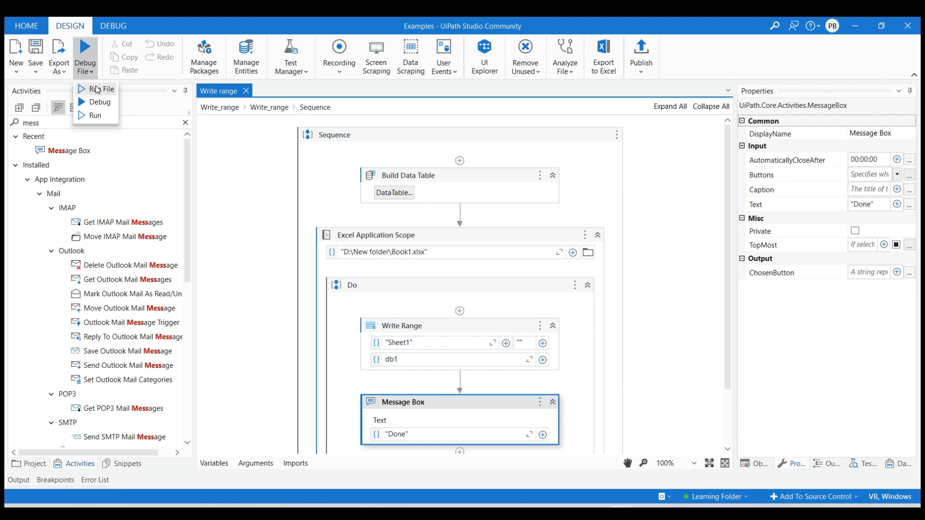
pyautogui.click(97, 90)
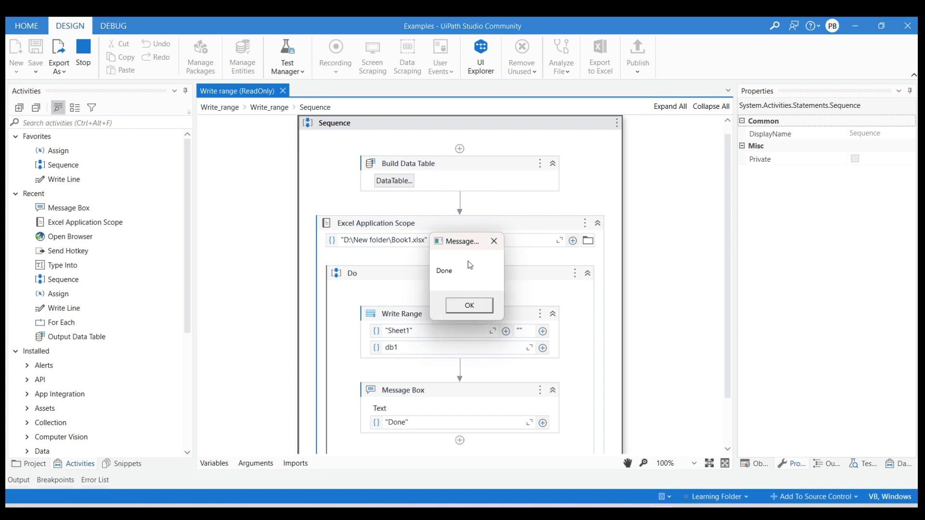
pyautogui.click(475, 309)
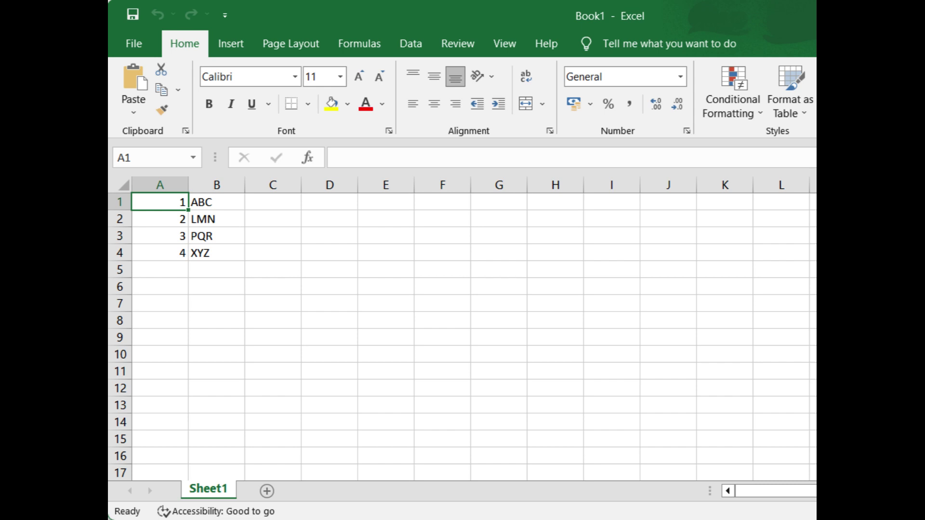